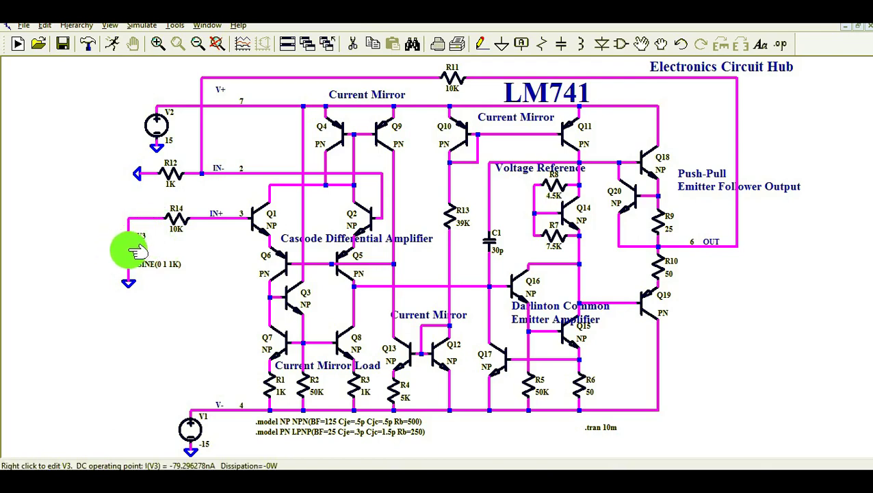
right_click(136, 250)
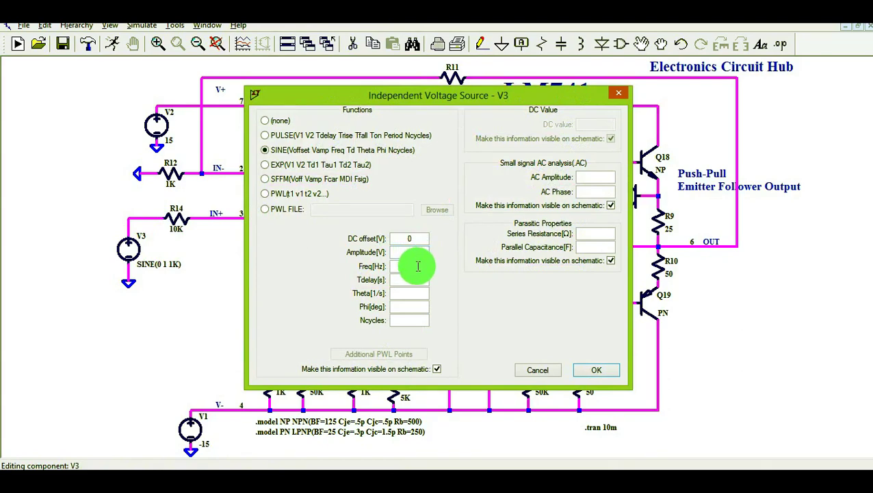
left_click(597, 371)
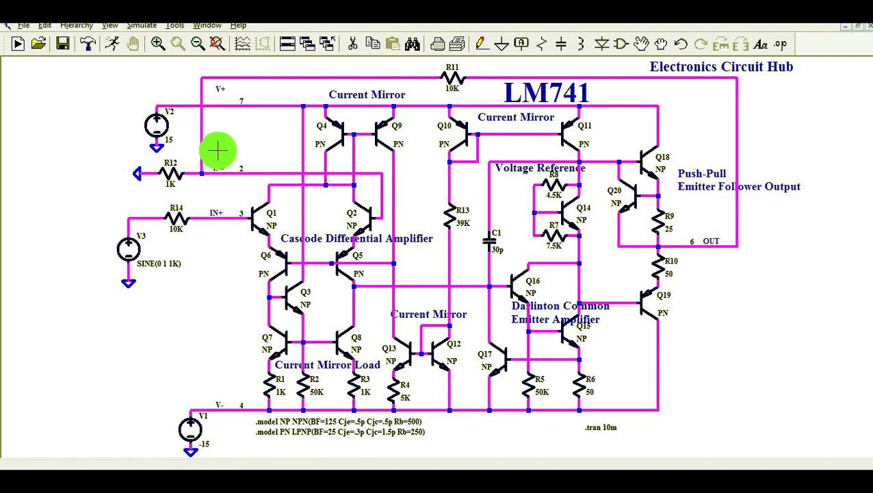
left_click(216, 212)
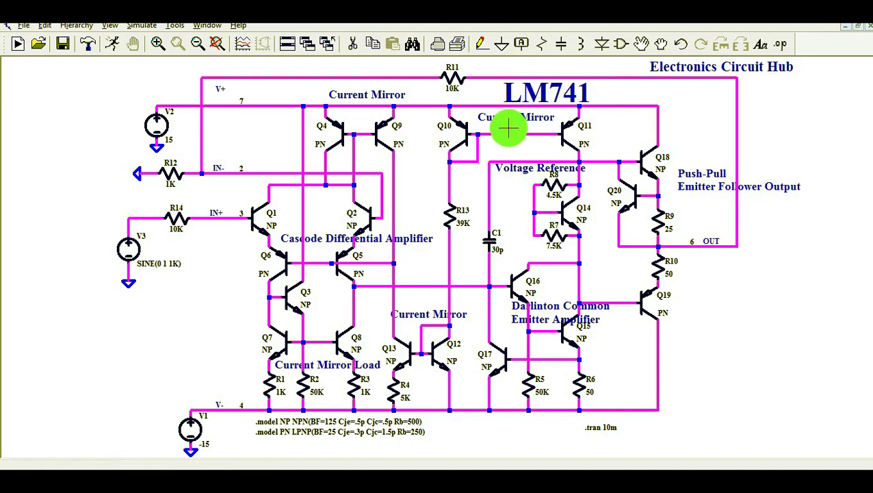
- Set the transient analysis stop time to 10m in the simulation command
left_click(135, 27)
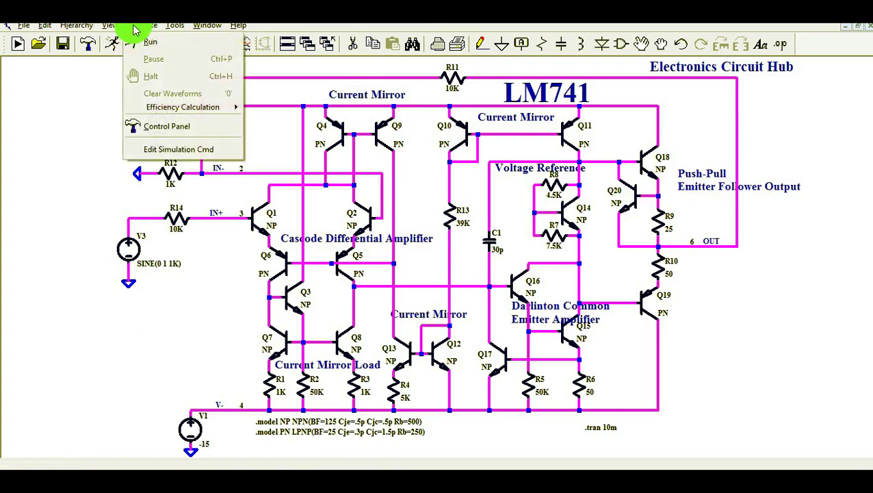
left_click(153, 148)
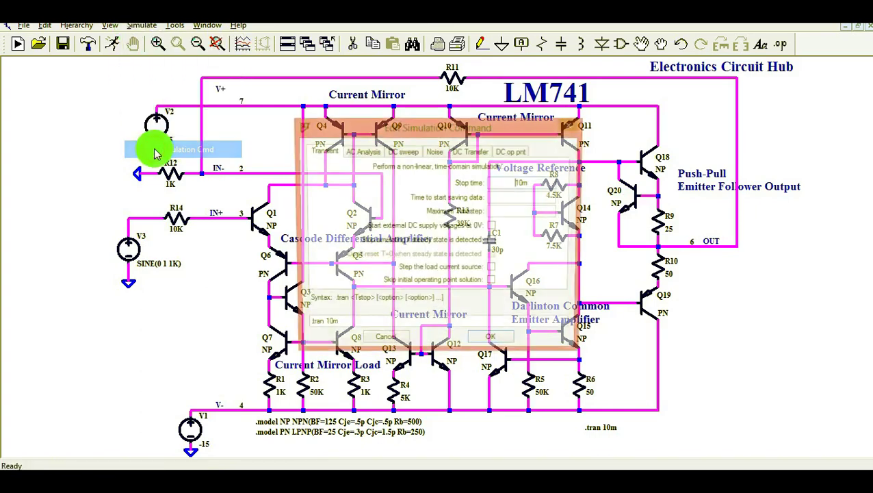
left_click(318, 150)
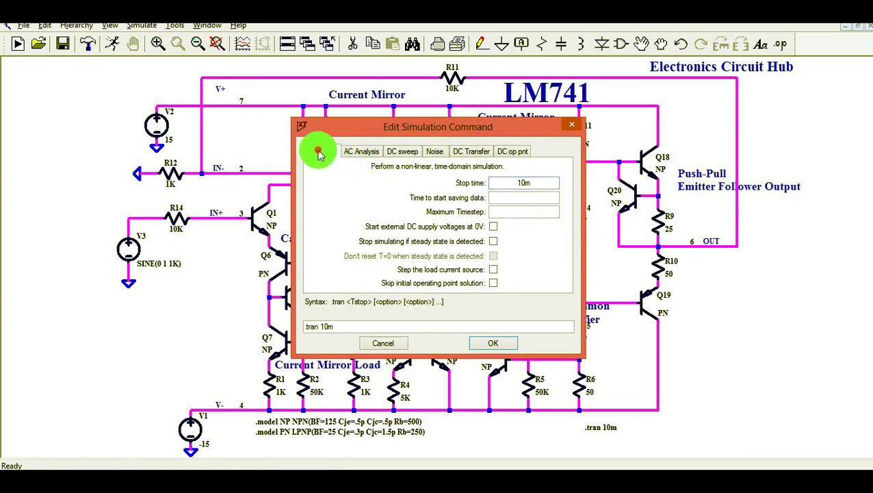
left_click(531, 182)
type("10m")
left_click(493, 342)
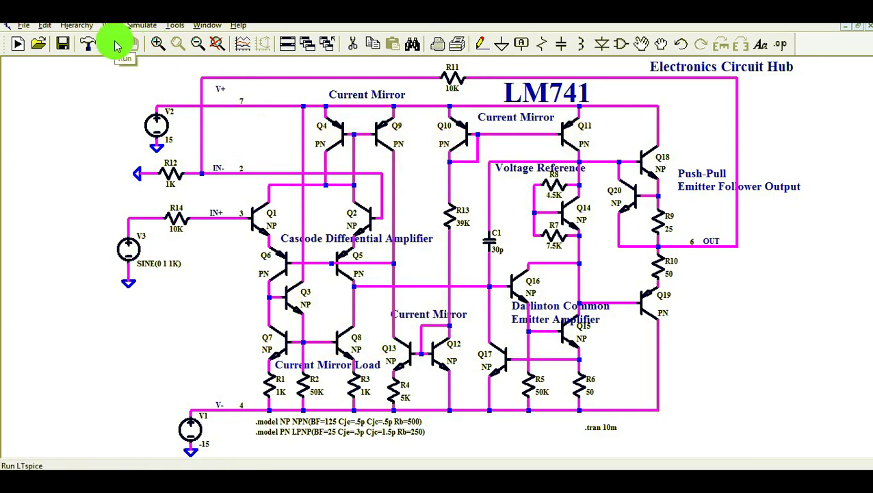
- Run the transient simulation and add an empty plot pane above the existing waveform
left_click(116, 45)
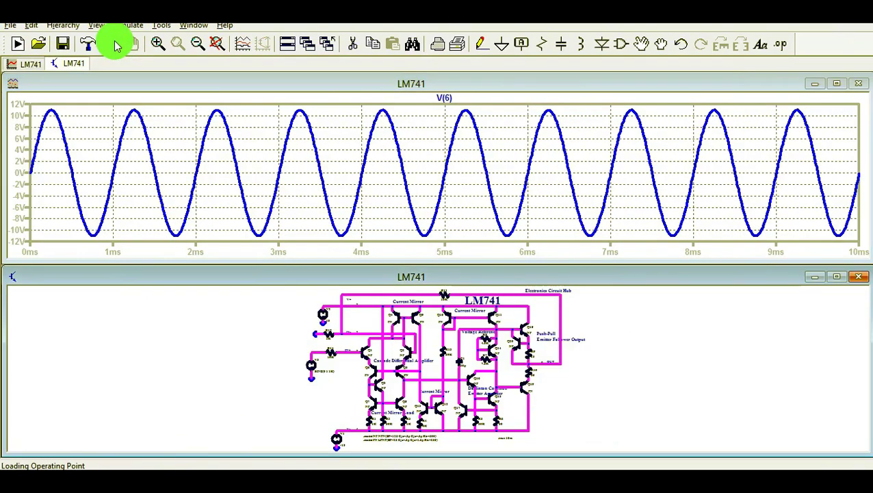
left_click(837, 277)
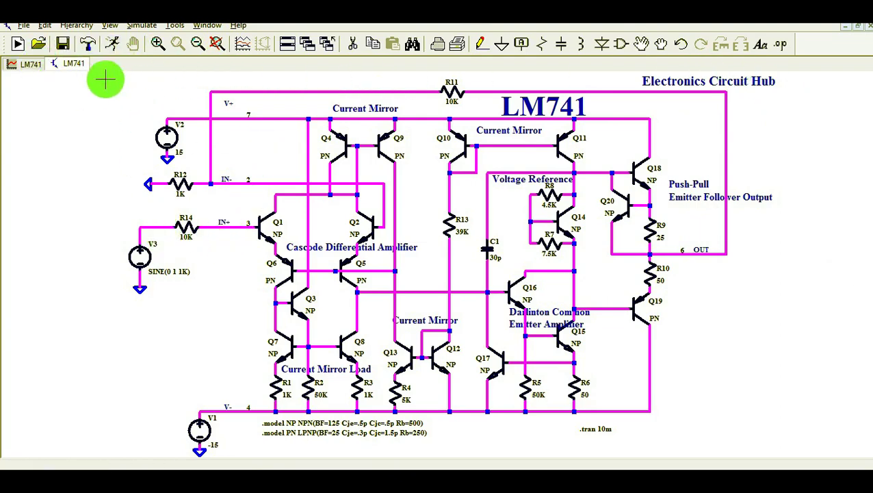
left_click(30, 64)
right_click(290, 188)
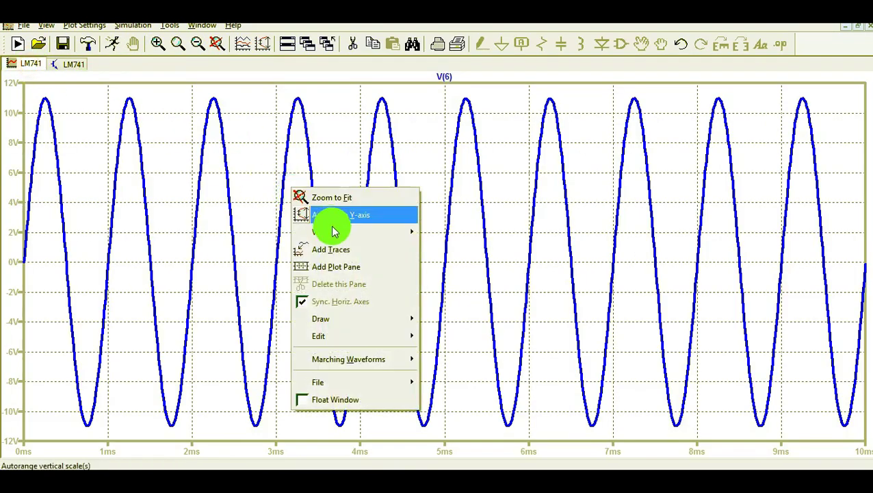
left_click(347, 267)
- Probe the input node V(n006) and the op-amp output V(6), placing V(6) in the upper pane
left_click(73, 64)
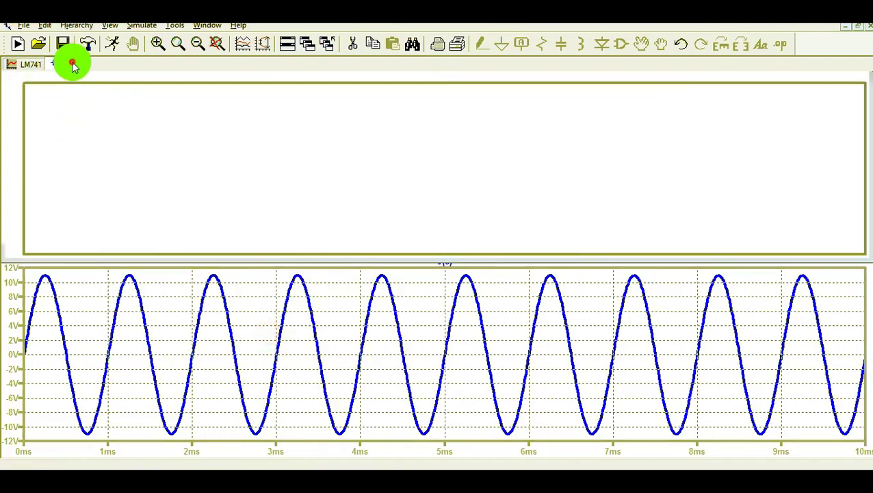
left_click(152, 228)
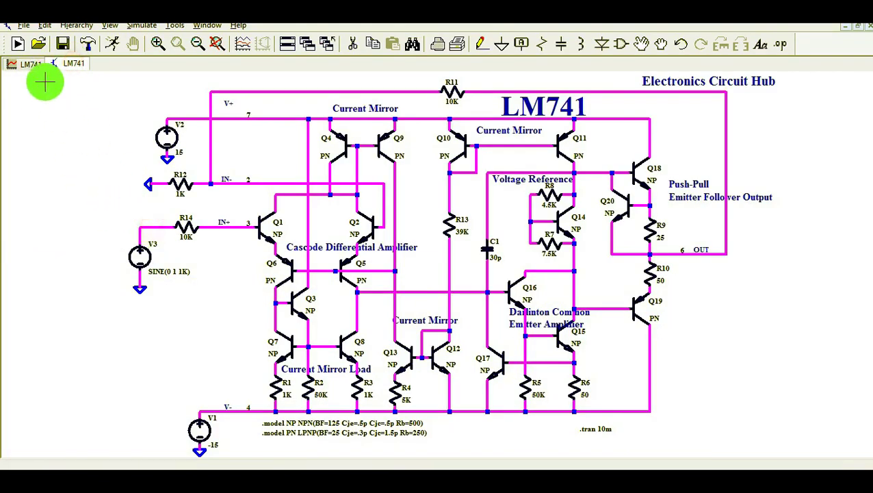
left_click(29, 64)
left_click(323, 193)
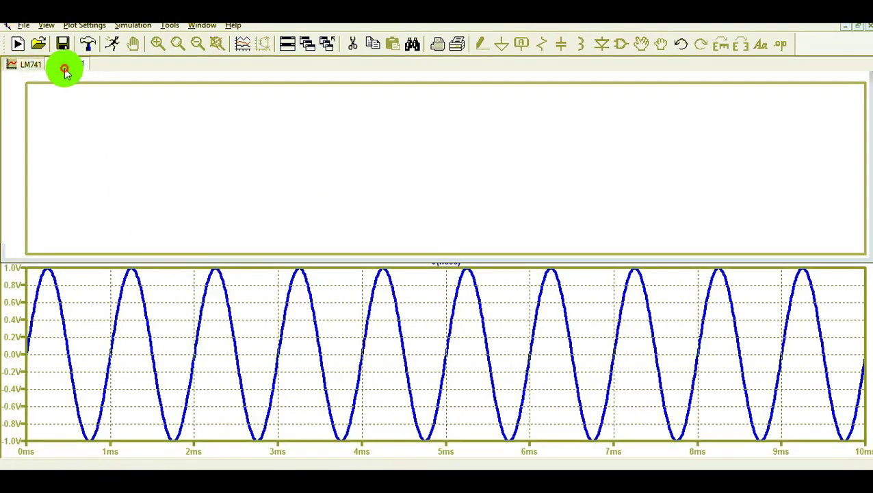
left_click(66, 67)
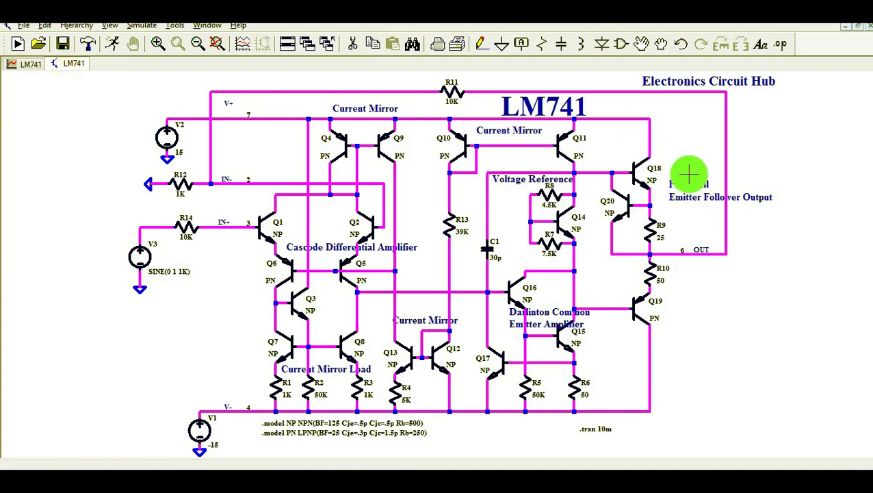
left_click(698, 254)
left_click(25, 63)
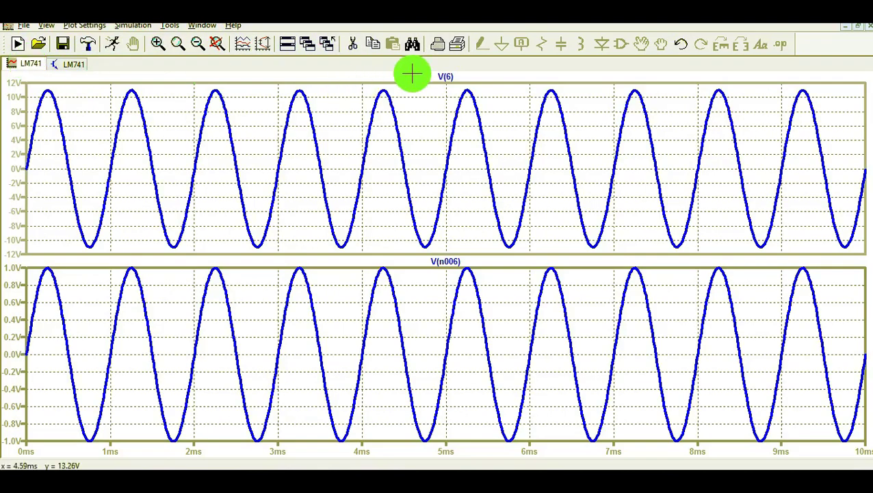
- Change the V(6) trace colour to green
right_click(445, 78)
left_click(399, 217)
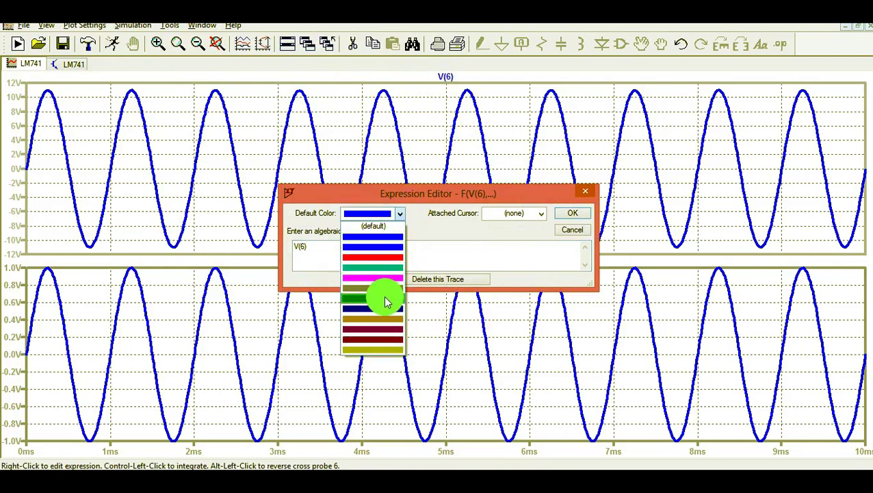
left_click(386, 299)
left_click(572, 212)
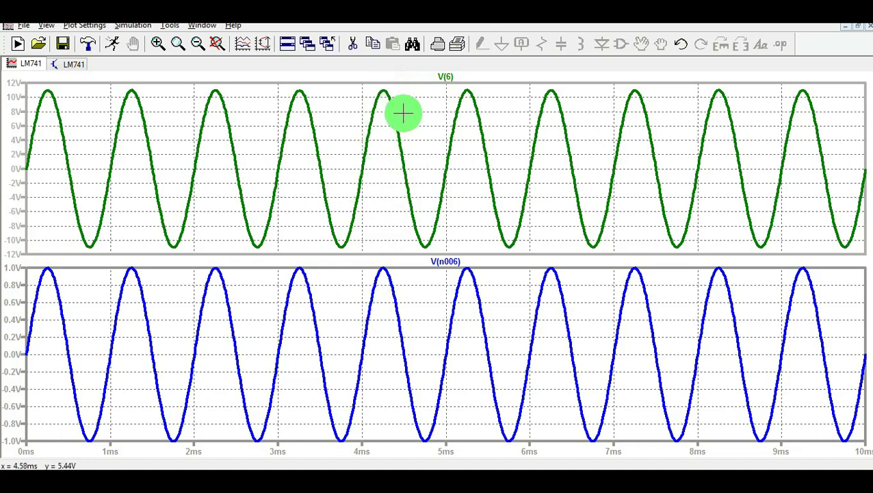
- Attach the 1st & 2nd cursors to the V(6) trace
right_click(444, 76)
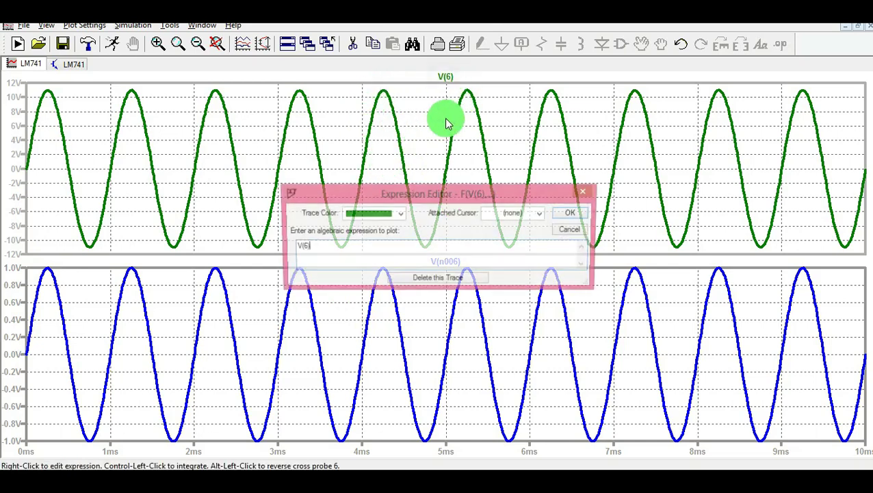
left_click(514, 214)
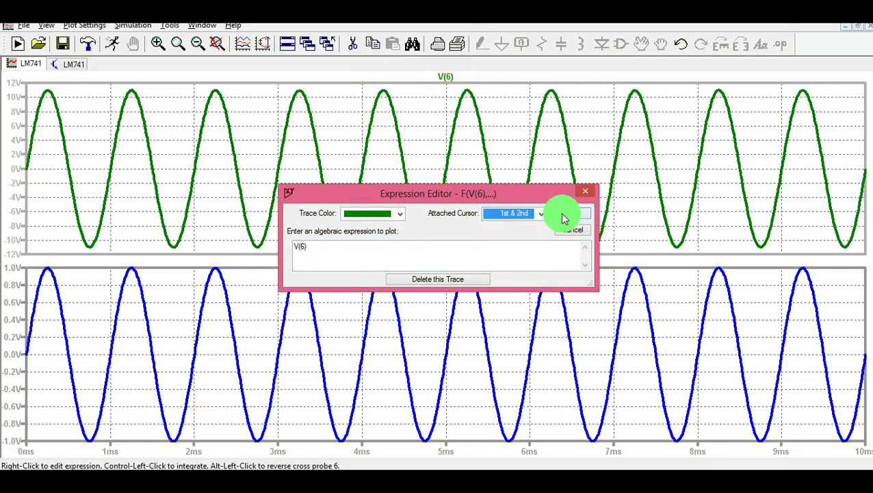
left_click(566, 217)
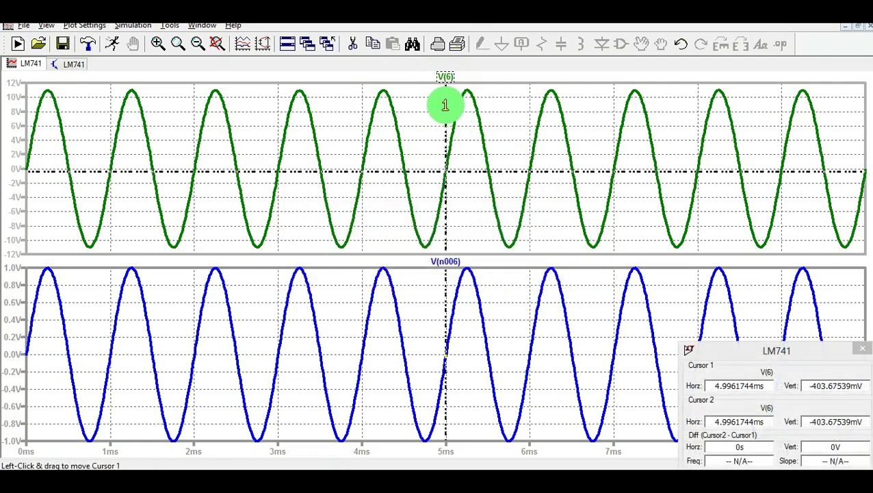
- Place both cursors on adjacent V(6) troughs, reading 994.64 µs and 1.0053846 kHz, and move the readout beside the plot
left_click_drag(445, 103, 341, 121)
left_click_drag(446, 105, 423, 111)
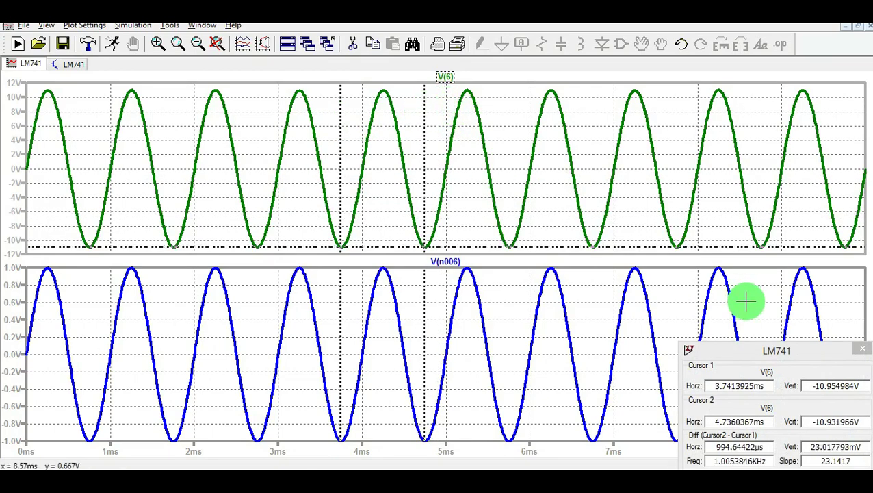
left_click_drag(746, 352, 688, 148)
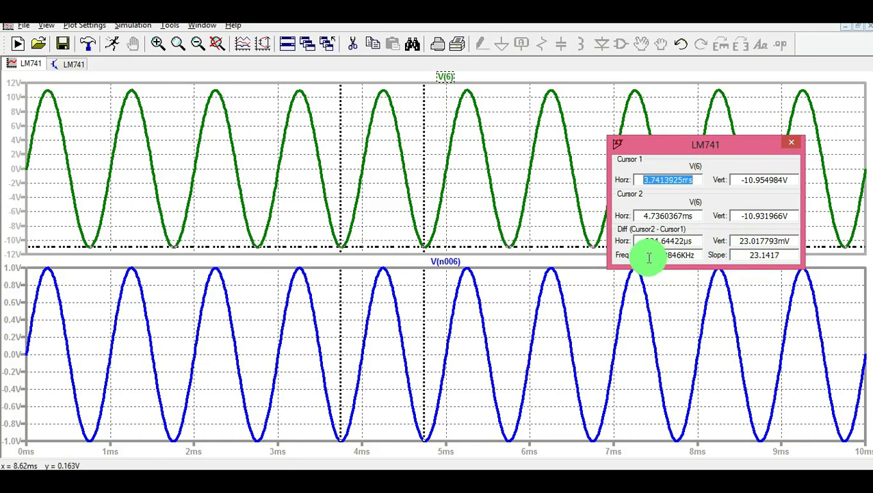
left_click(73, 63)
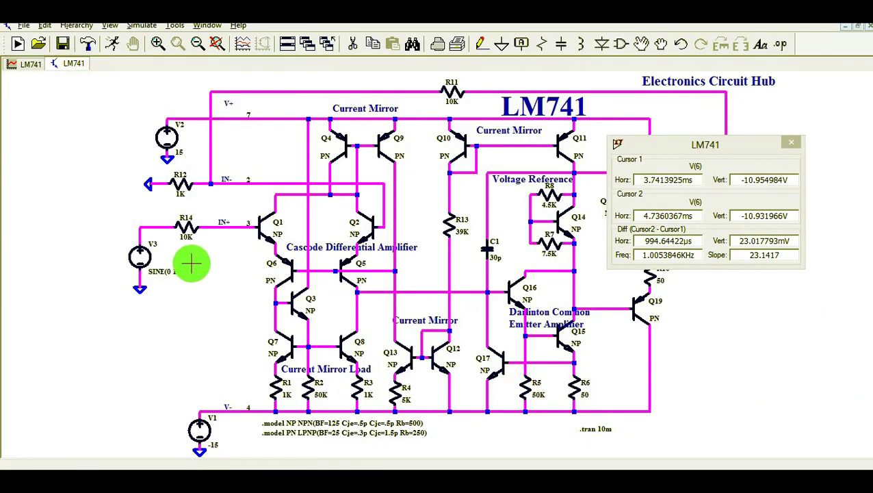
right_click(140, 260)
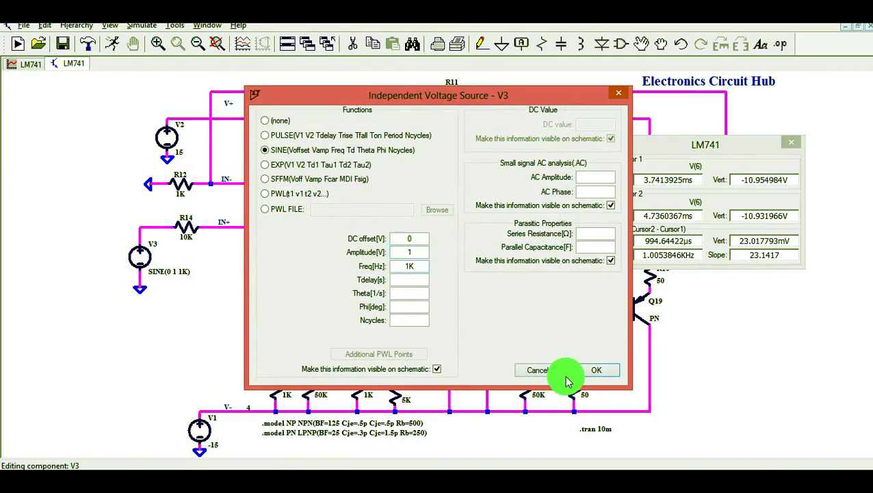
left_click(594, 371)
left_click(31, 63)
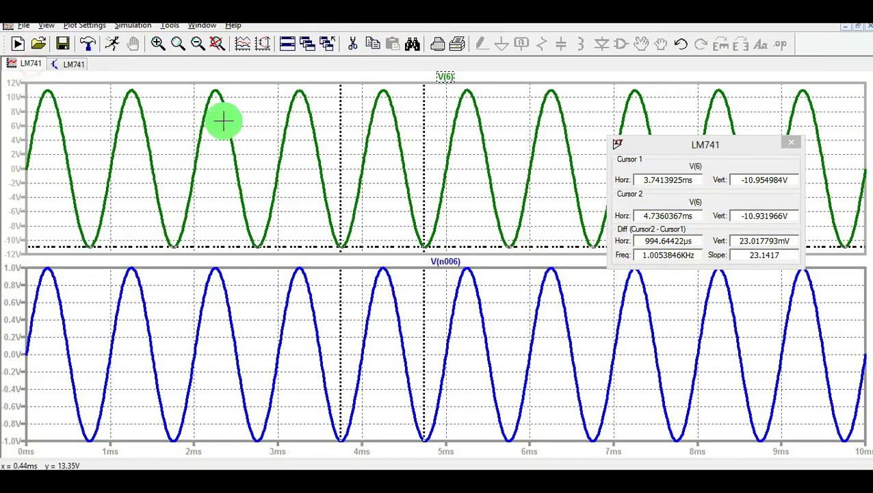